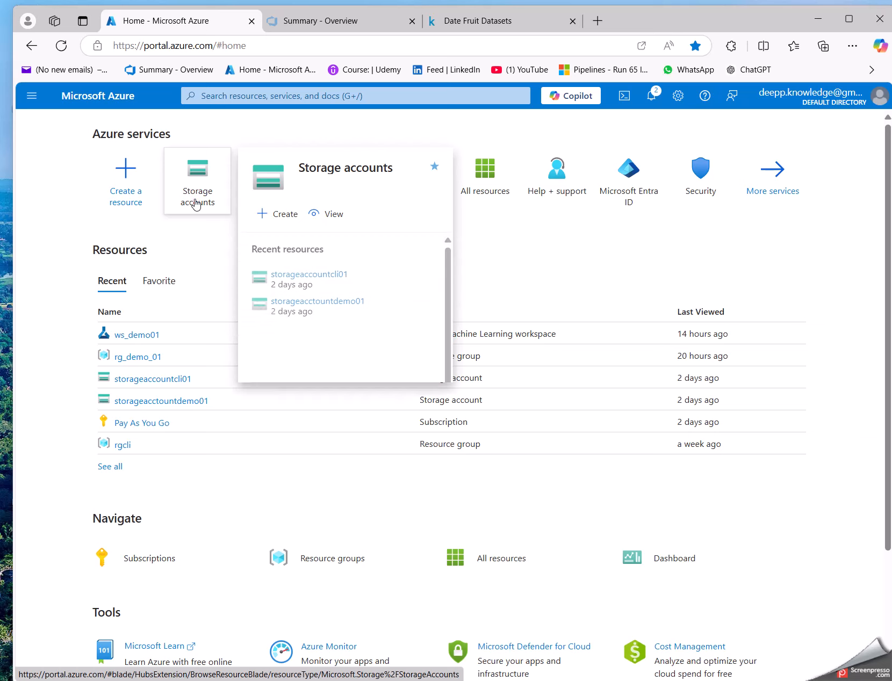
# Open the containers list of the storageaccountcli01 storage account
pyautogui.click(195, 203)
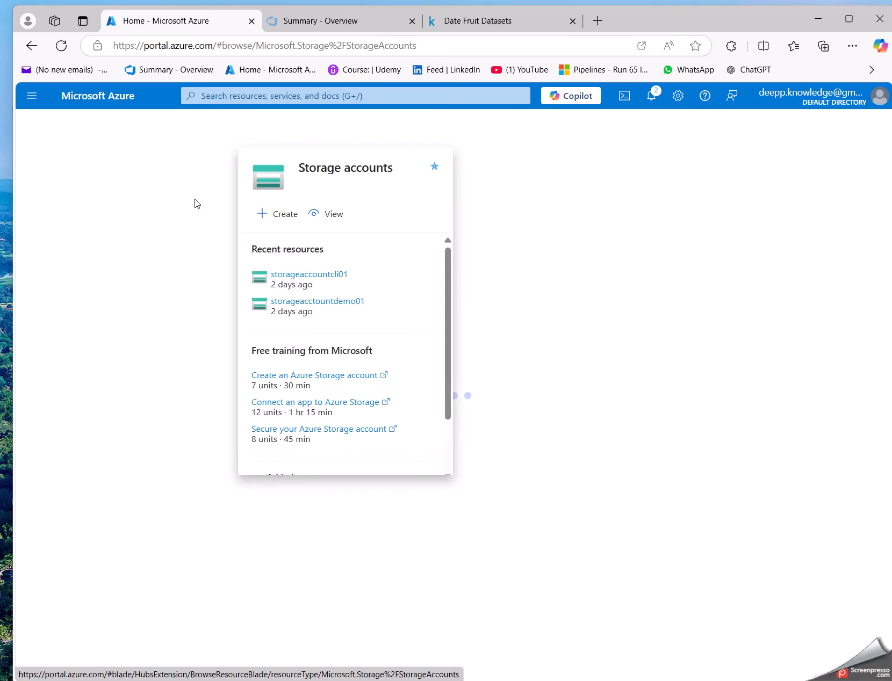
pyautogui.click(130, 414)
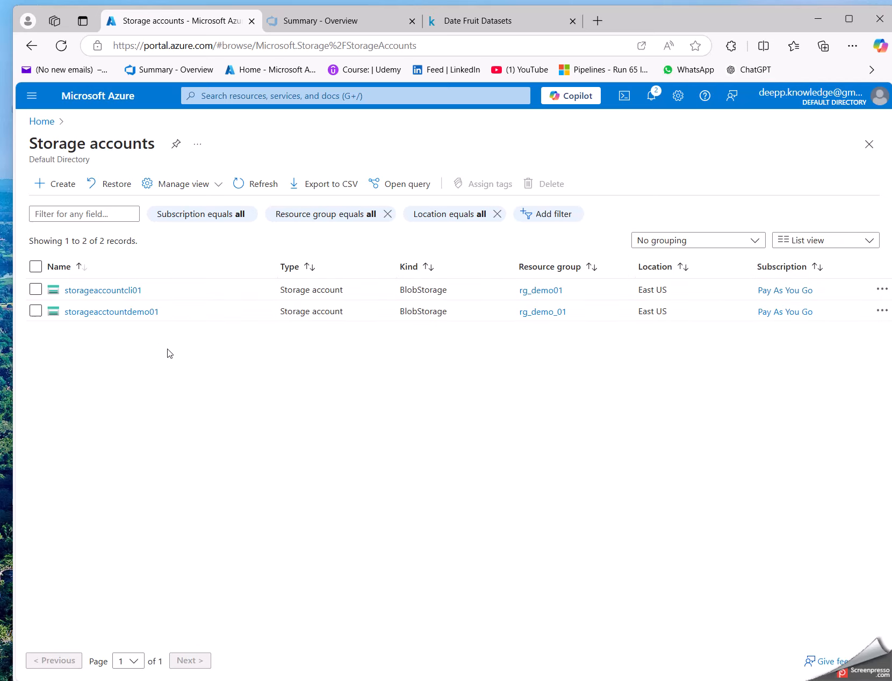
pyautogui.click(103, 291)
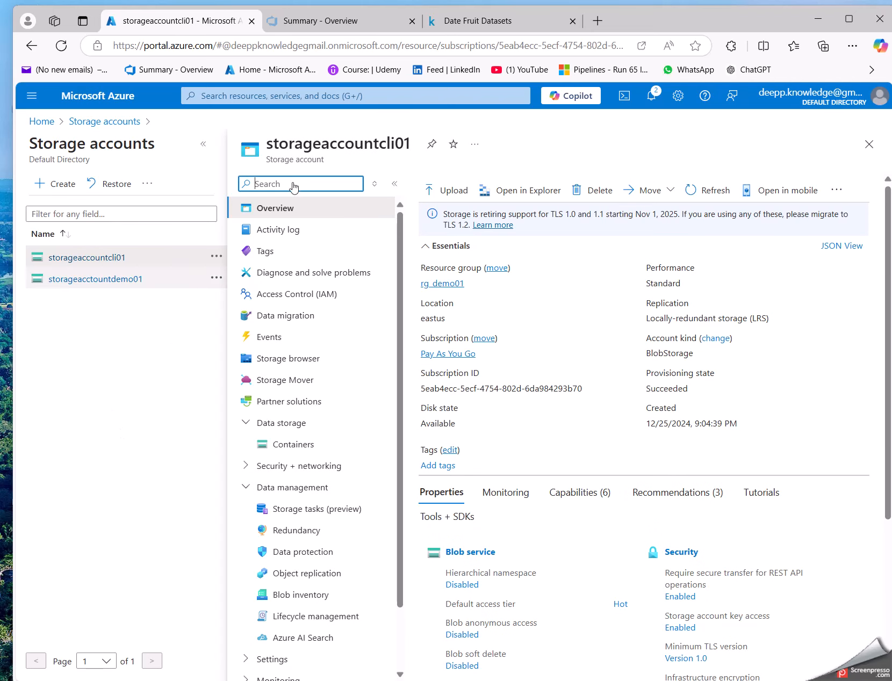
pyautogui.click(203, 143)
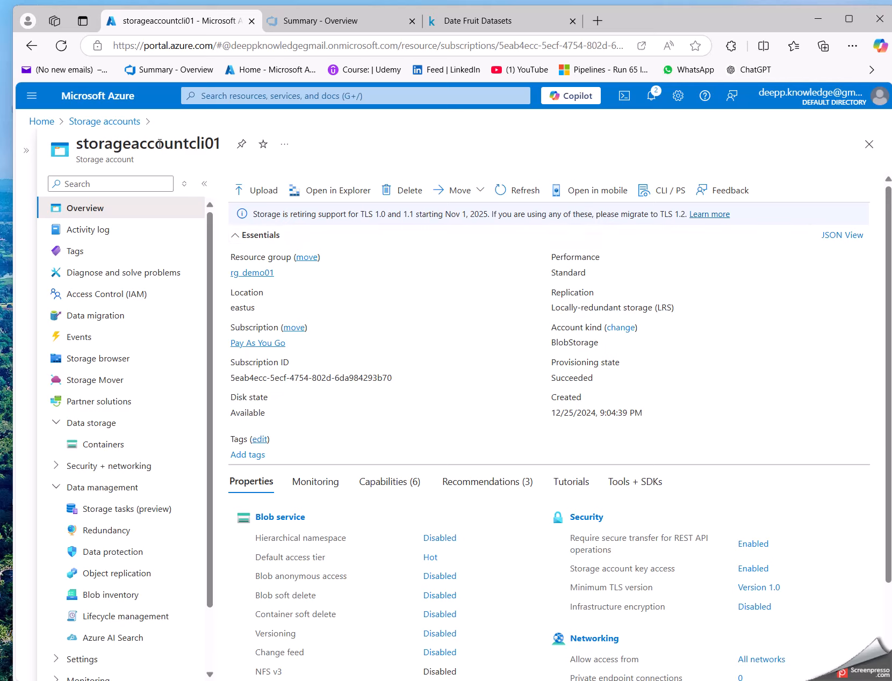
pyautogui.moveTo(173, 143); pyautogui.dragTo(220, 144)
pyautogui.doubleClick(183, 145)
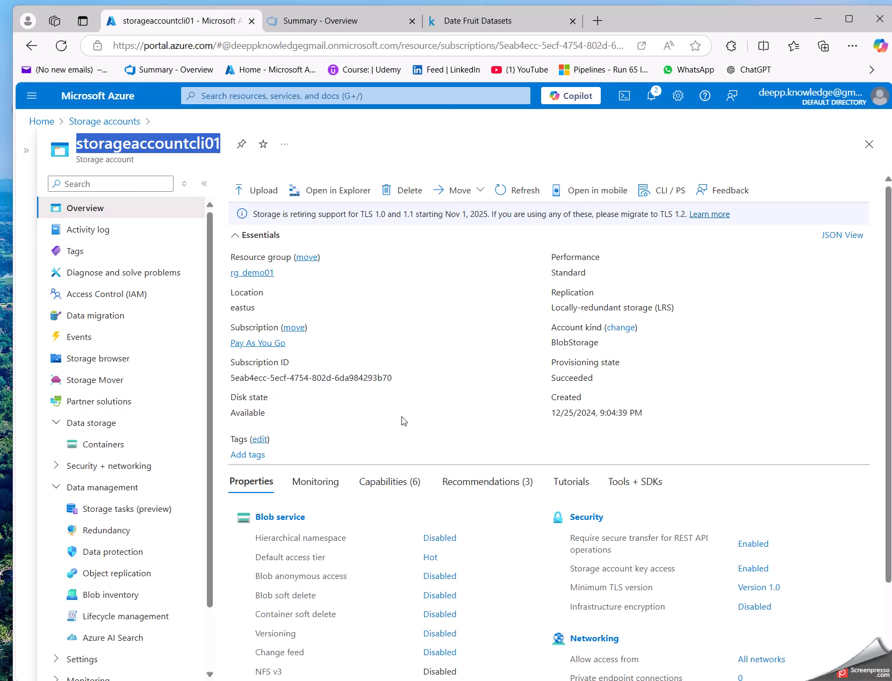
pyautogui.click(107, 446)
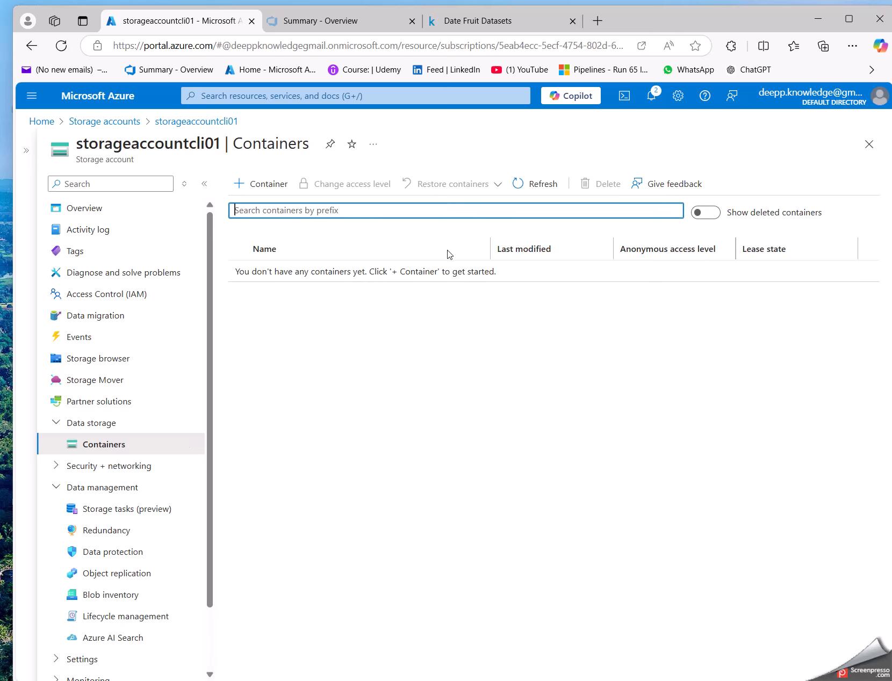
# Create a container named fruits01 with the default advanced options in storageaccountcli01
pyautogui.click(270, 187)
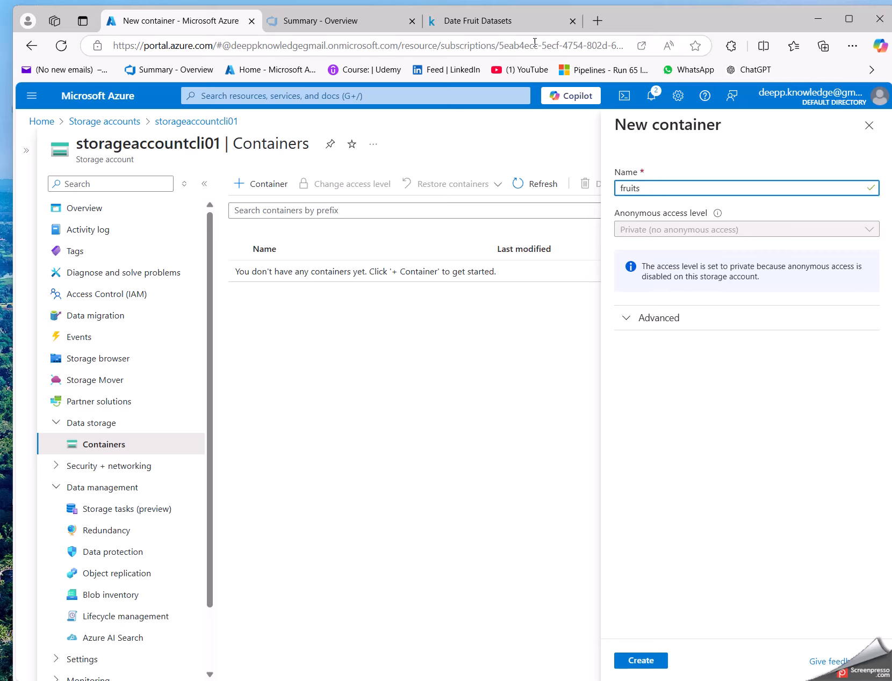
pyautogui.click(468, 24)
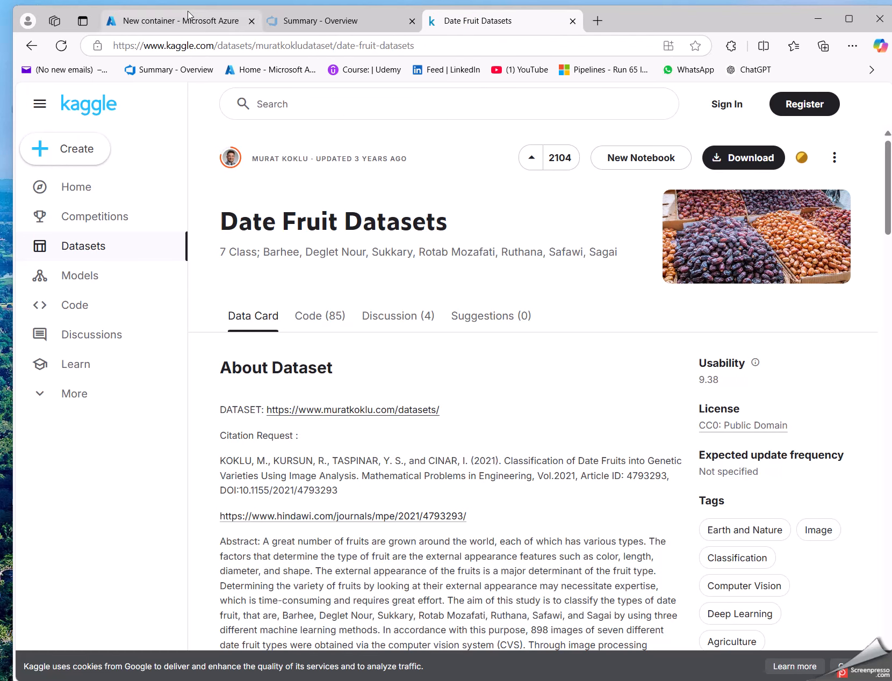
pyautogui.click(197, 24)
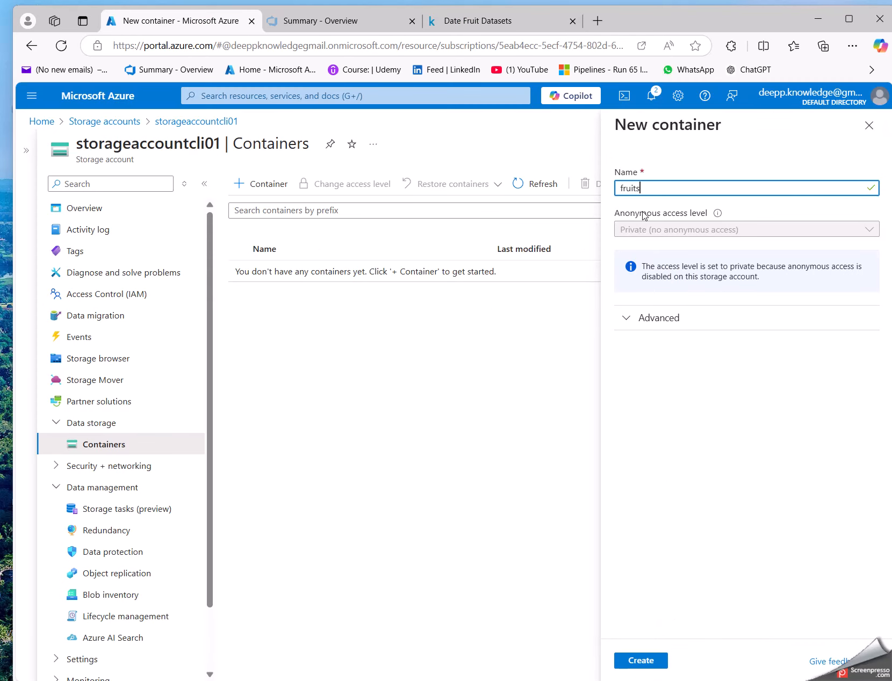
pyautogui.write('01')
pyautogui.click(643, 318)
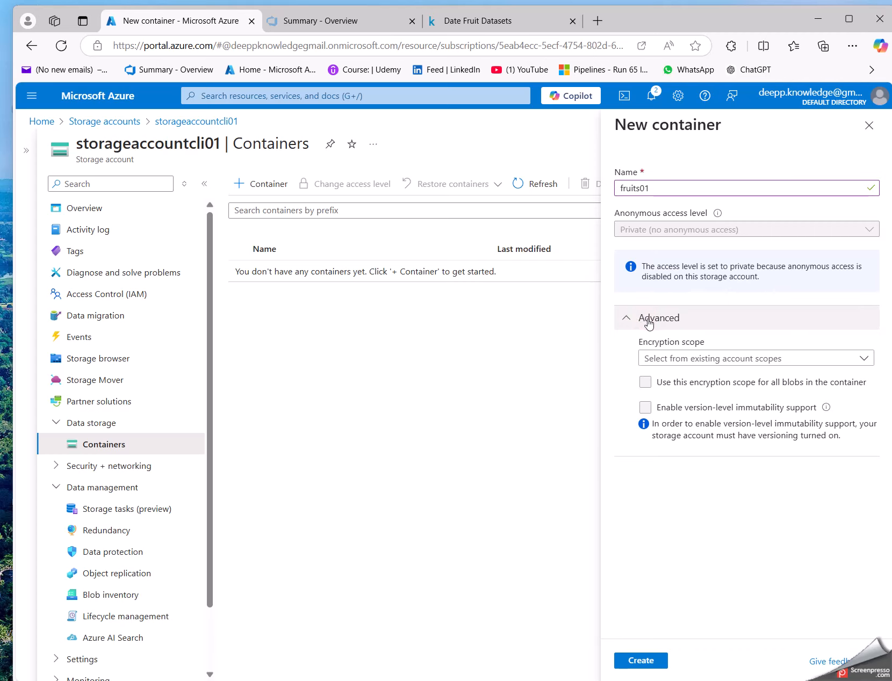
pyautogui.click(650, 323)
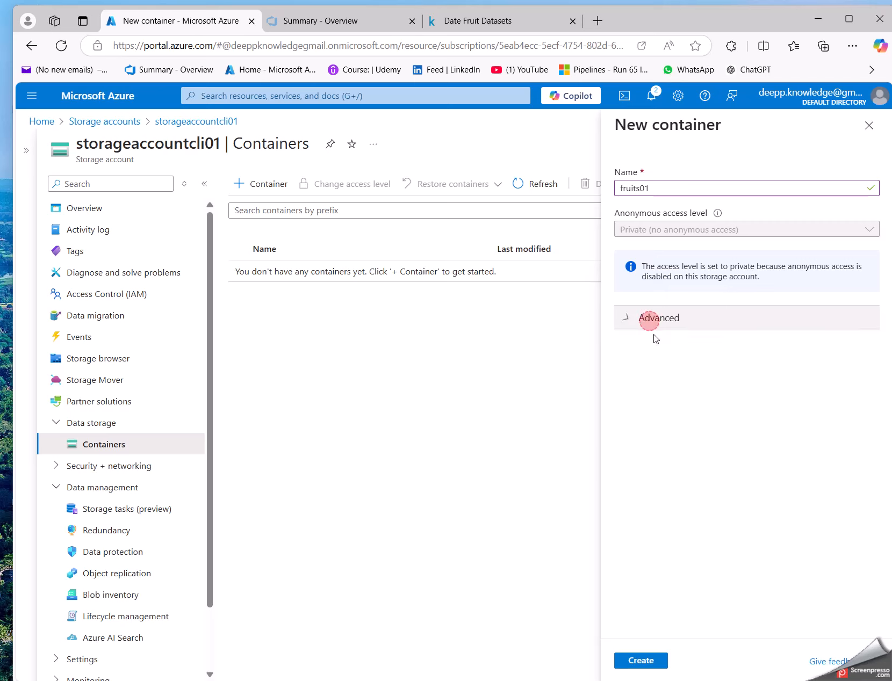
pyautogui.click(641, 662)
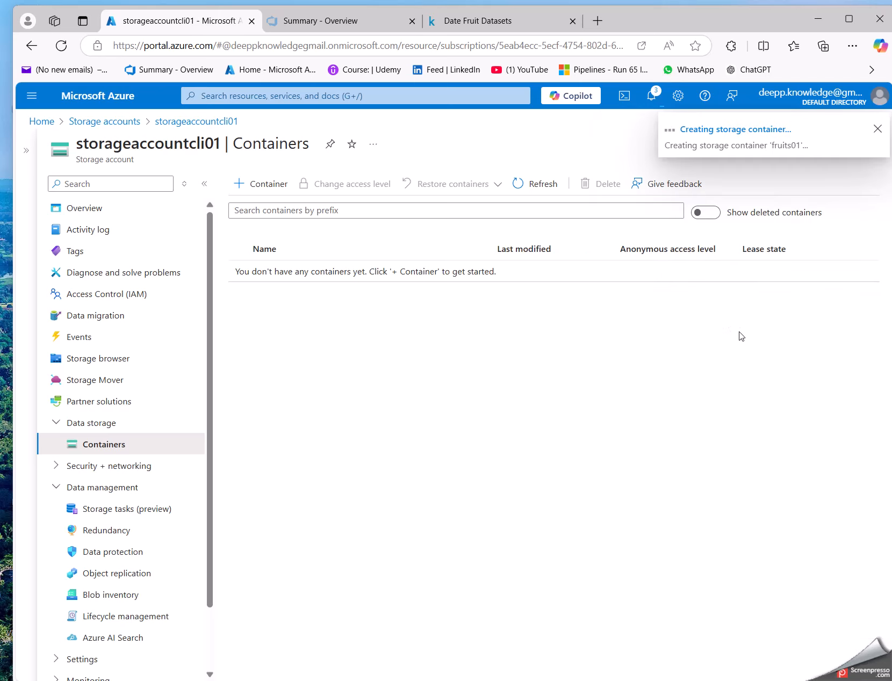
pyautogui.click(879, 130)
pyautogui.click(416, 477)
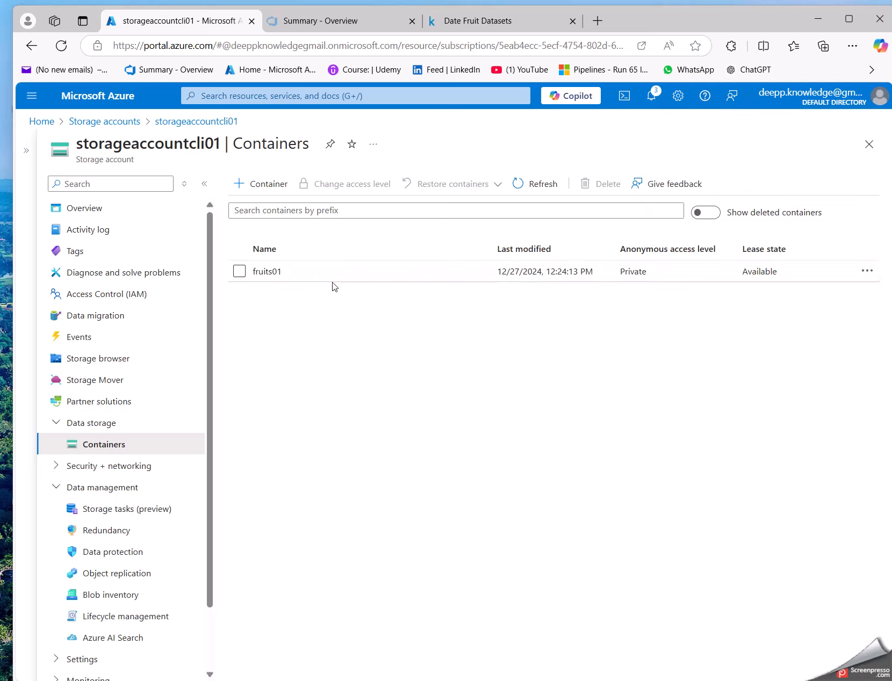
# Open the fruits01 container and bring up the nested Date_Fruit_Datasets folder from Downloads in File Explorer beside it
pyautogui.click(266, 275)
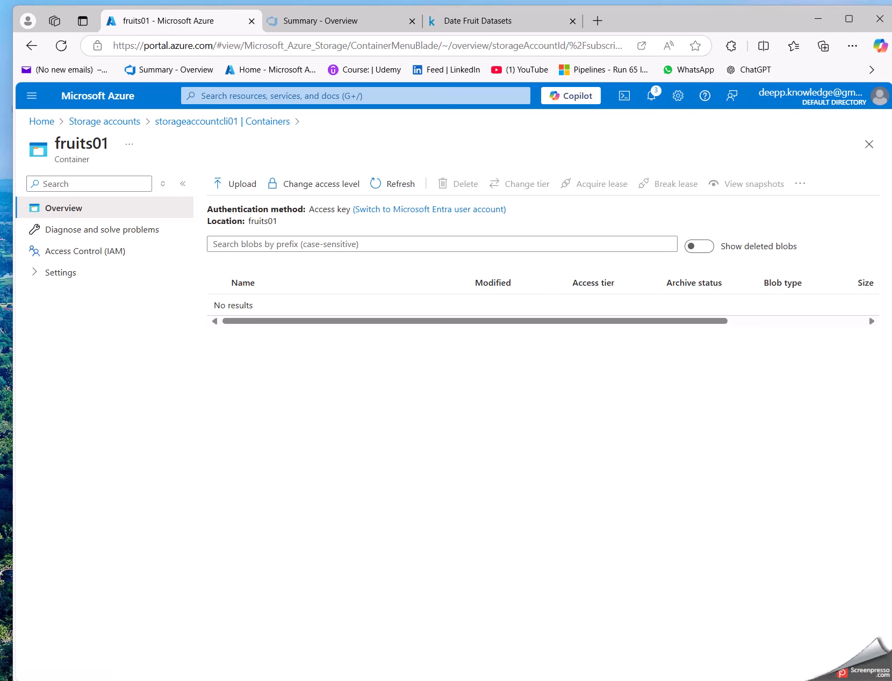
pyautogui.click(778, 680)
pyautogui.click(832, 668)
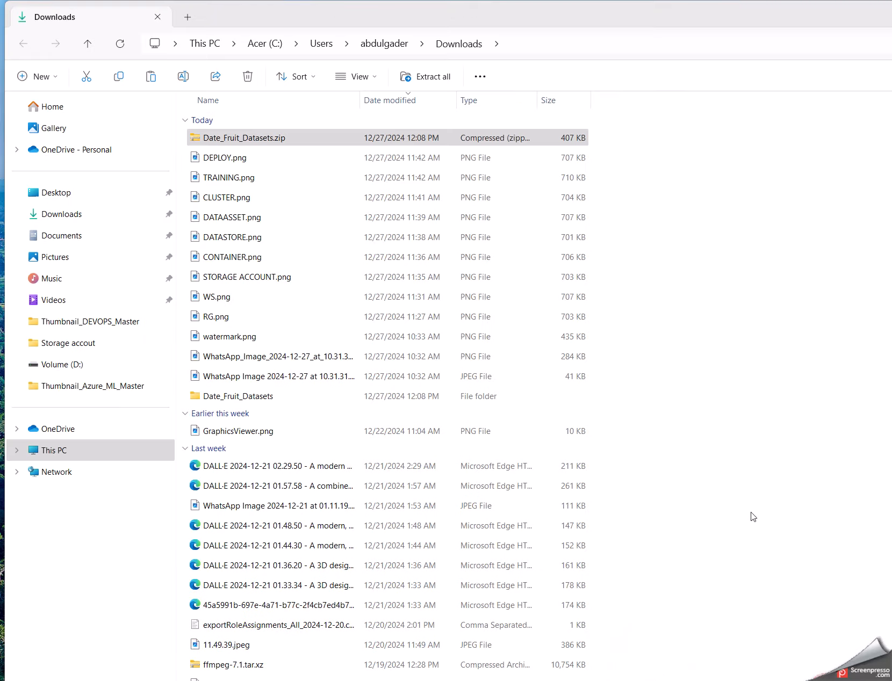
pyautogui.doubleClick(243, 397)
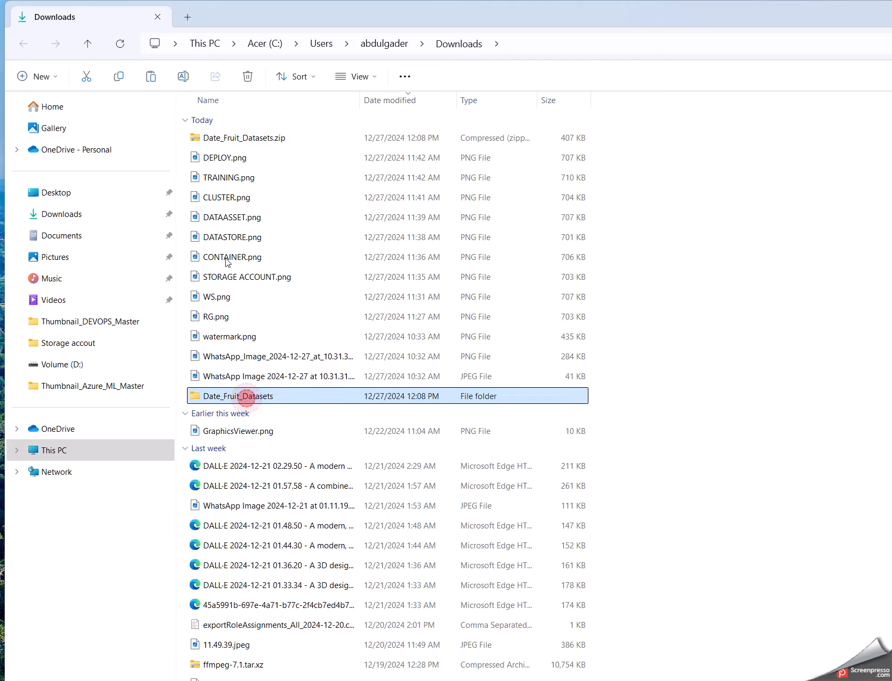
pyautogui.moveTo(291, 20); pyautogui.dragTo(864, 281)
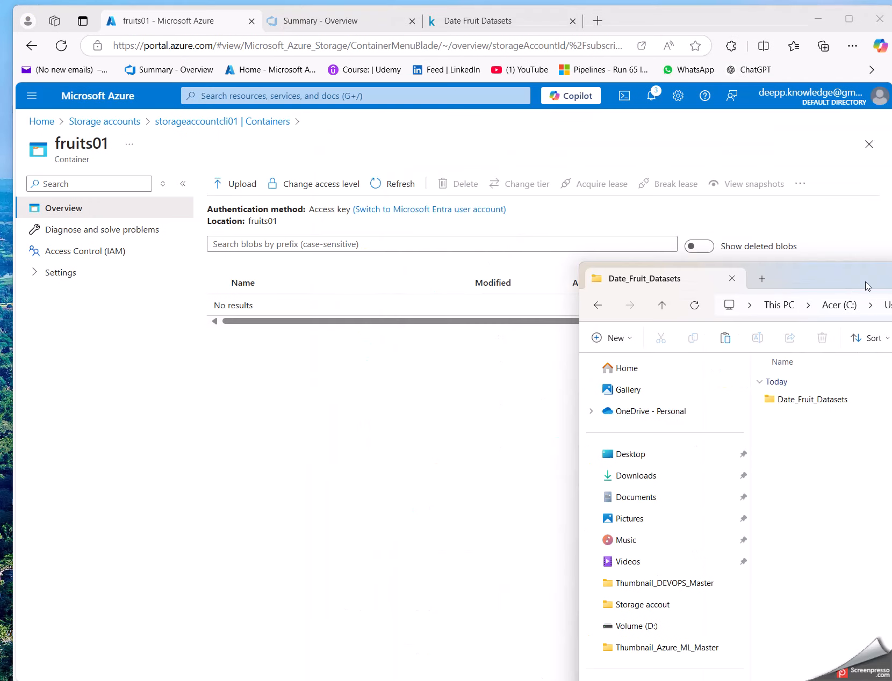
pyautogui.click(813, 401)
pyautogui.doubleClick(813, 402)
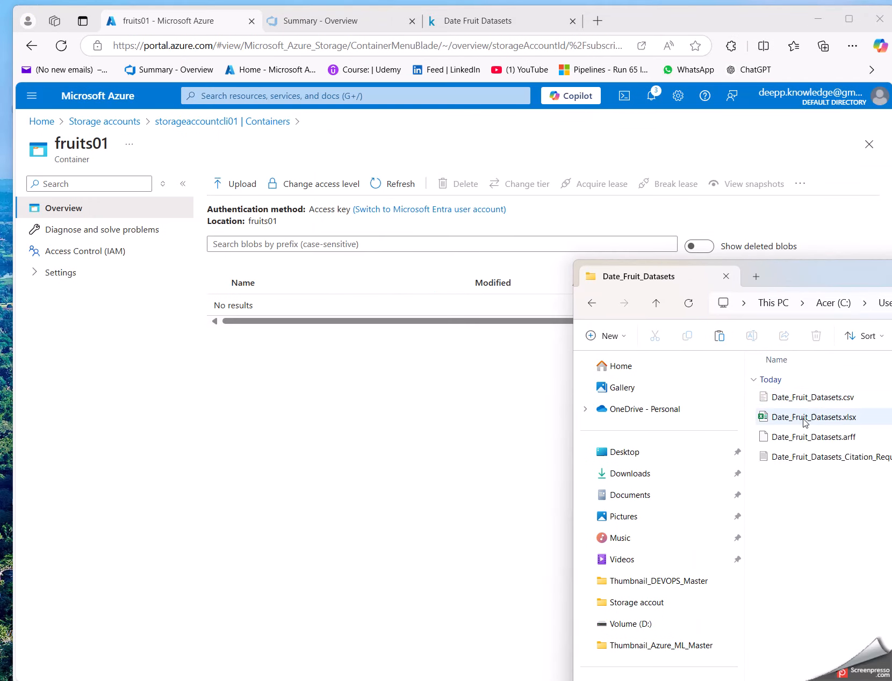
# Start a blob upload in fruits01 and add Date_Fruit_Datasets.csv from the File Explorer folder as the file
pyautogui.click(231, 187)
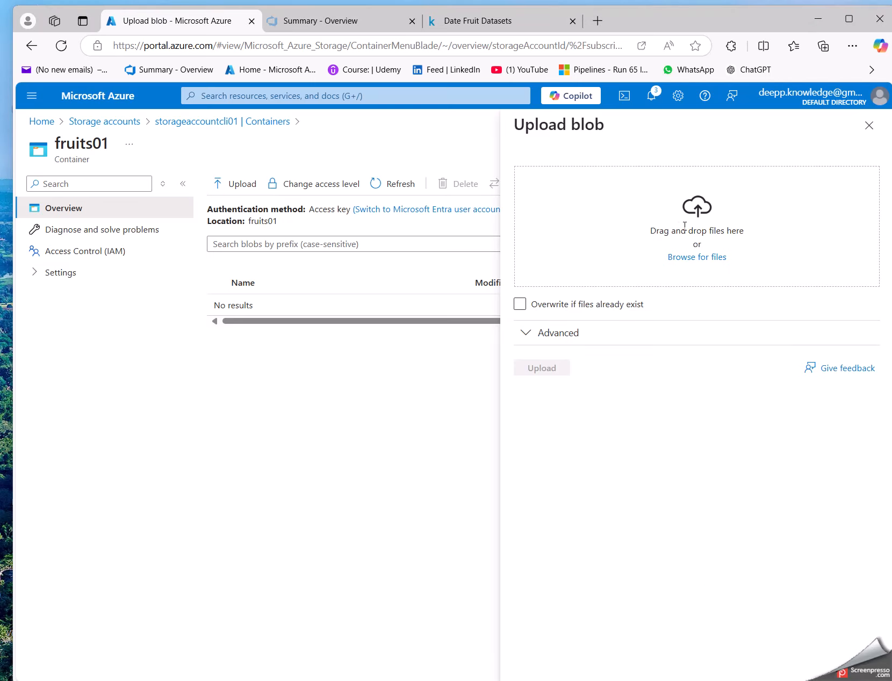
pyautogui.hotkey('alt', 'Tab')
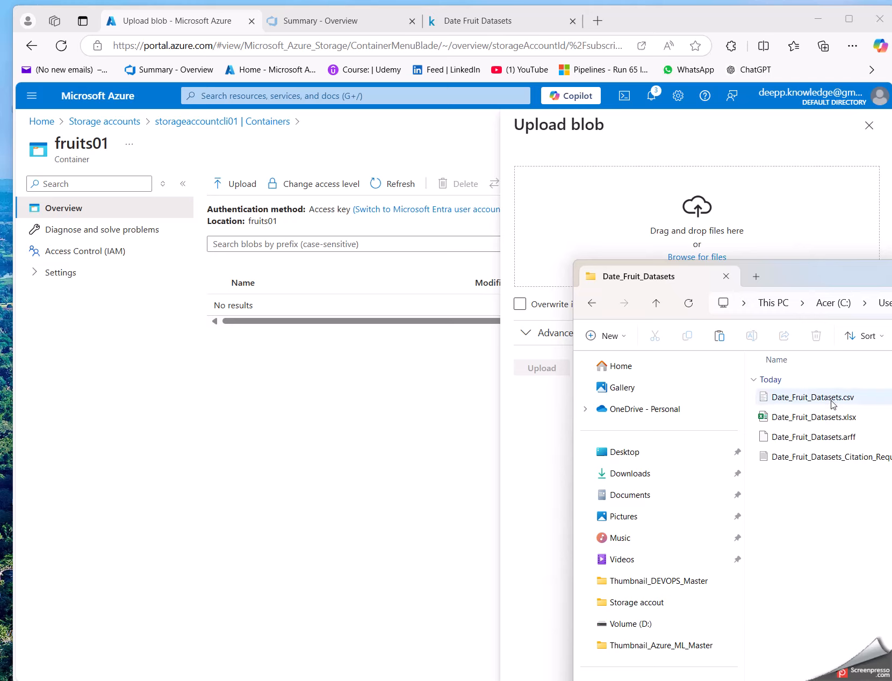
pyautogui.moveTo(833, 404); pyautogui.dragTo(640, 216)
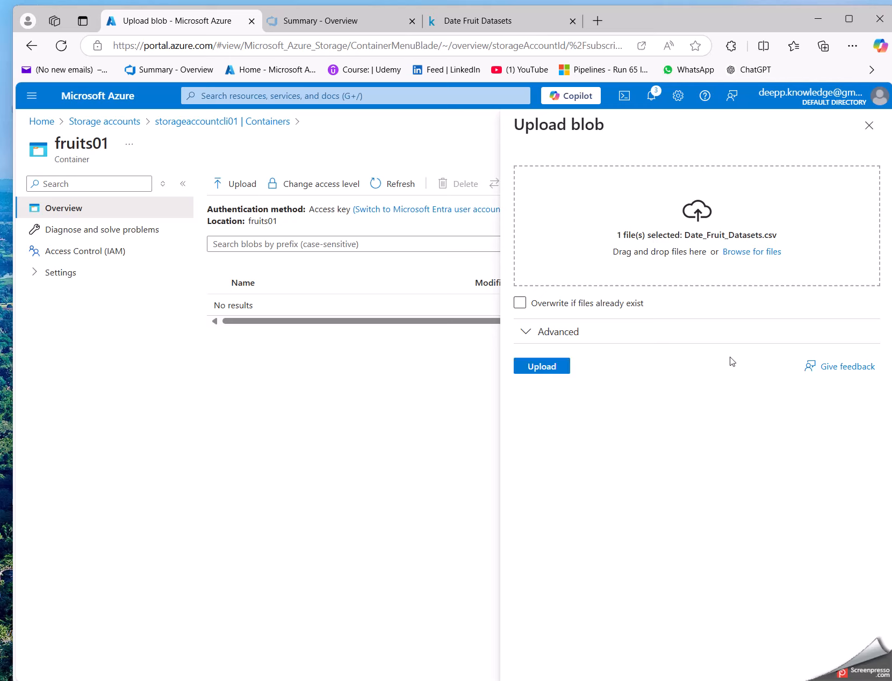
# Allow overwriting of existing files, set the destination folder to data, and upload the CSV blob
pyautogui.click(565, 310)
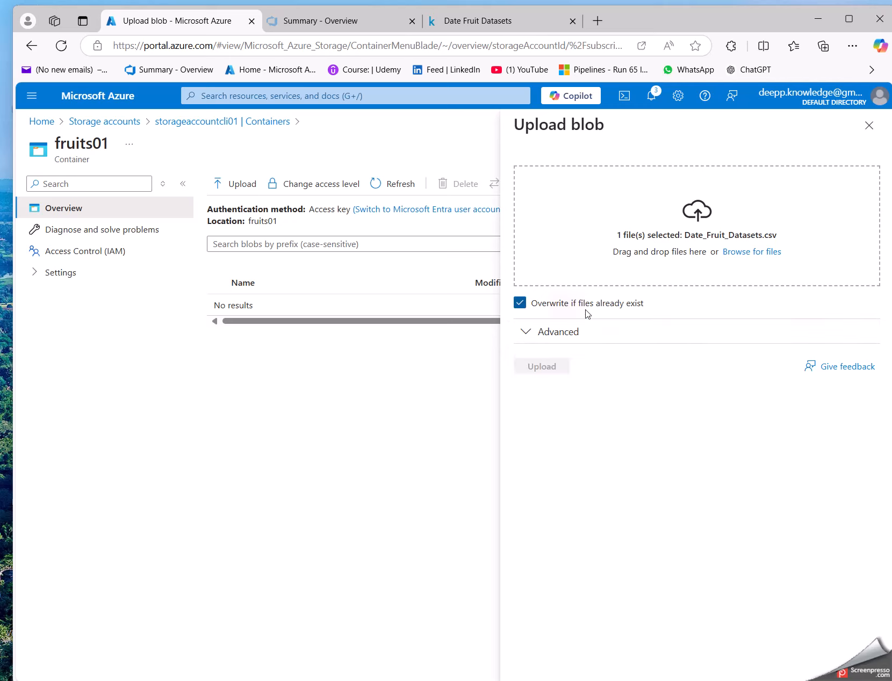
pyautogui.click(536, 334)
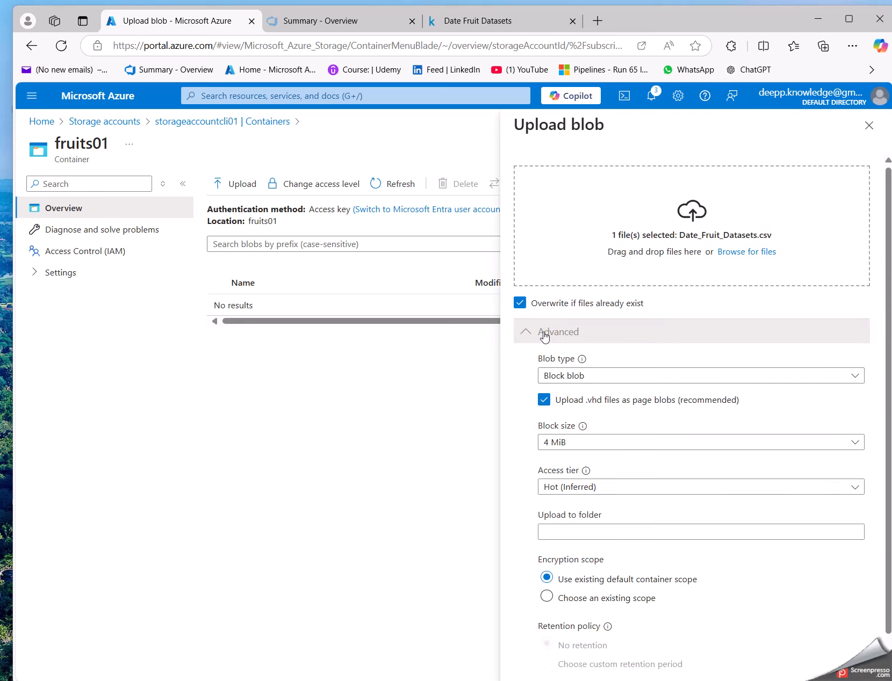
pyautogui.click(575, 535)
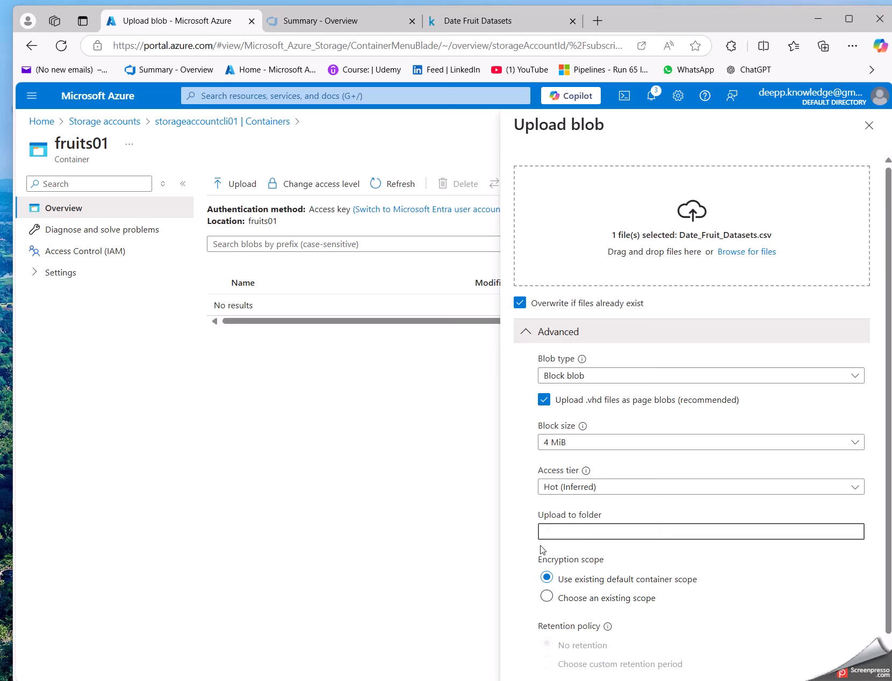
pyautogui.write('data')
pyautogui.scroll(-1, 639, 559)
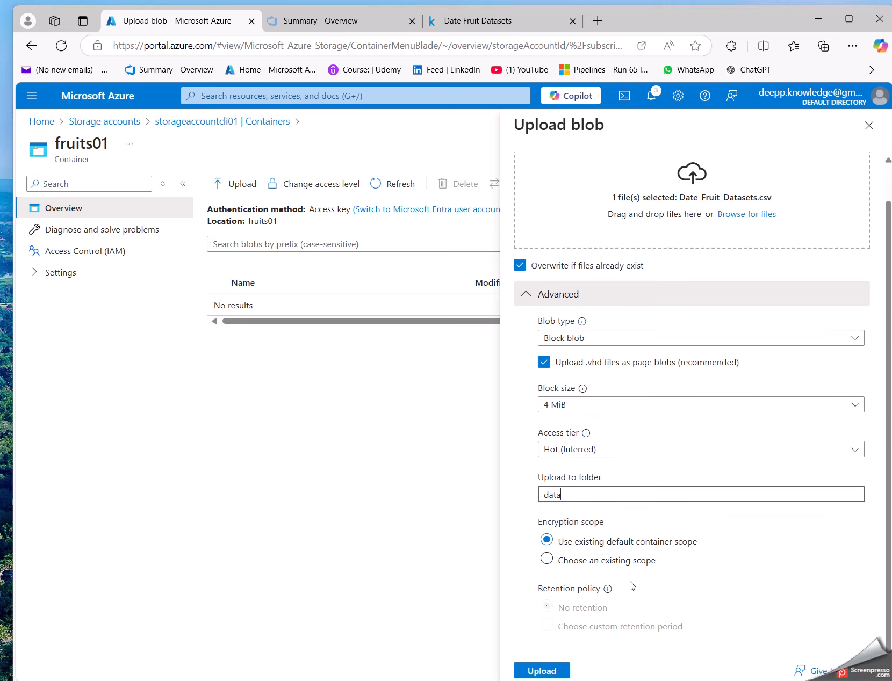
pyautogui.click(537, 671)
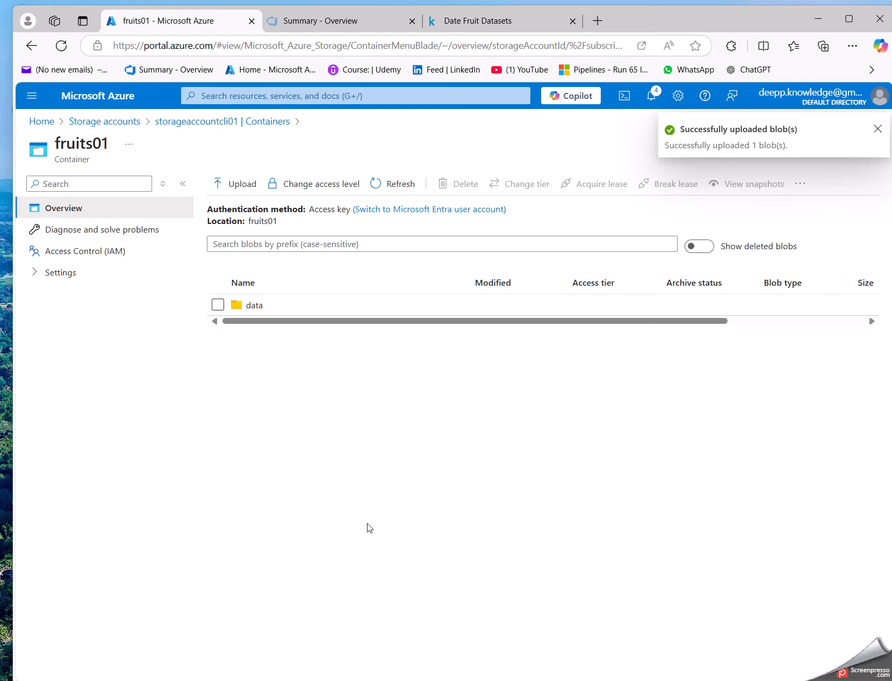
# Open Date_Fruit_Datasets.csv in the data folder and review its overview properties
pyautogui.click(251, 306)
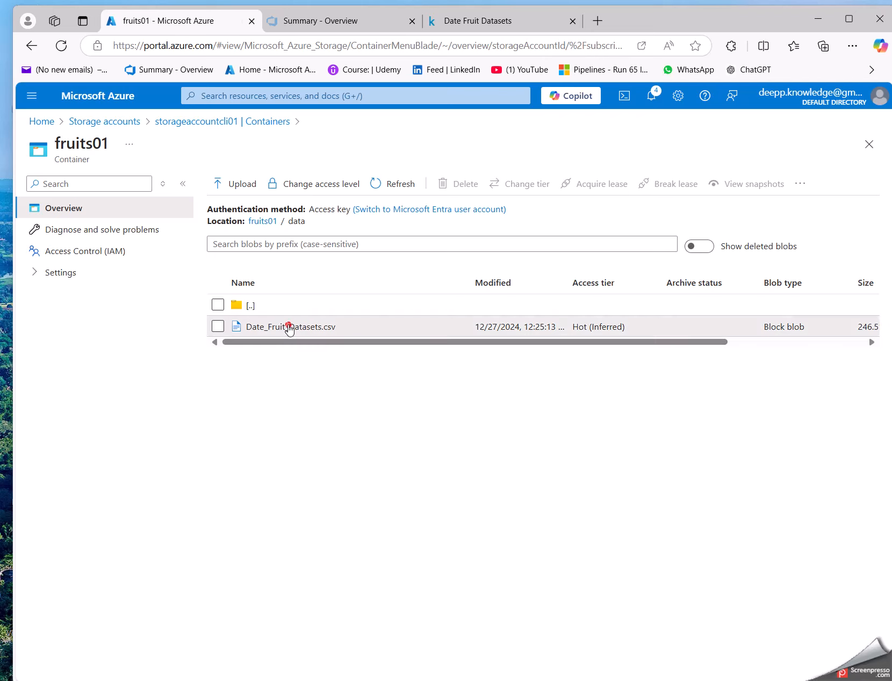
pyautogui.click(290, 326)
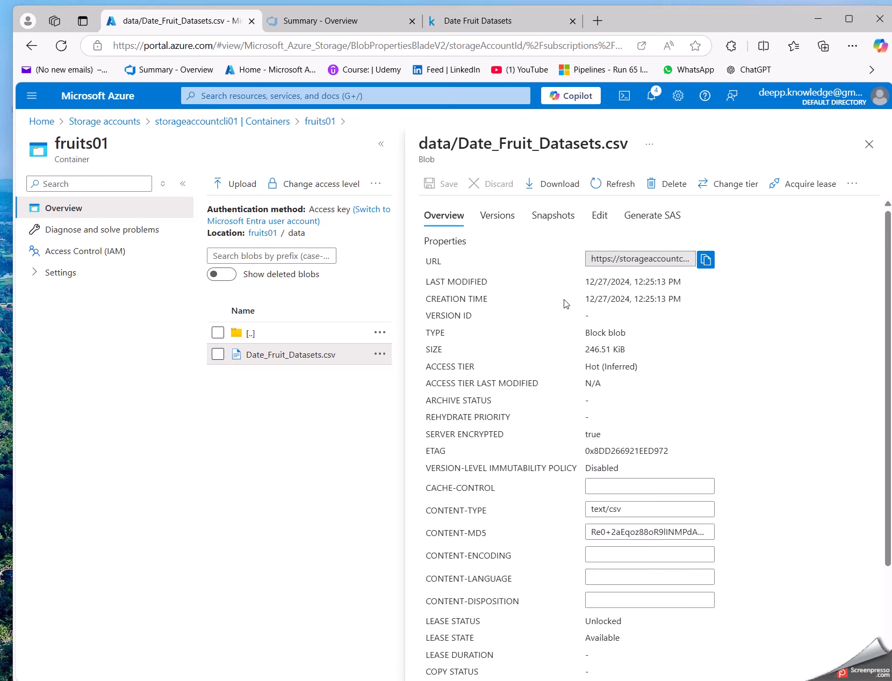
pyautogui.scroll(-1, 564, 305)
pyautogui.scroll(1, 558, 323)
pyautogui.doubleClick(448, 280)
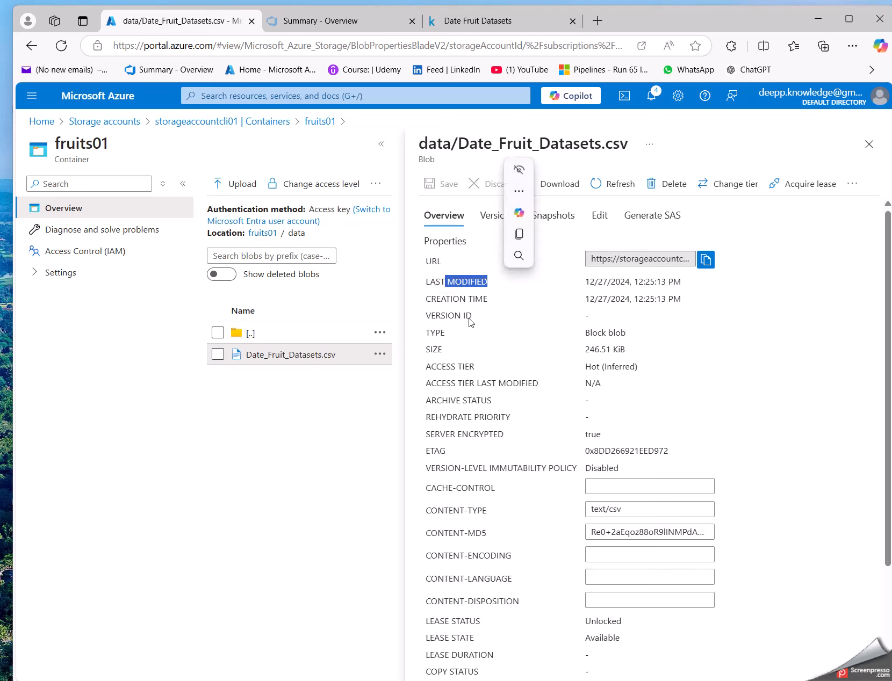
pyautogui.click(449, 311)
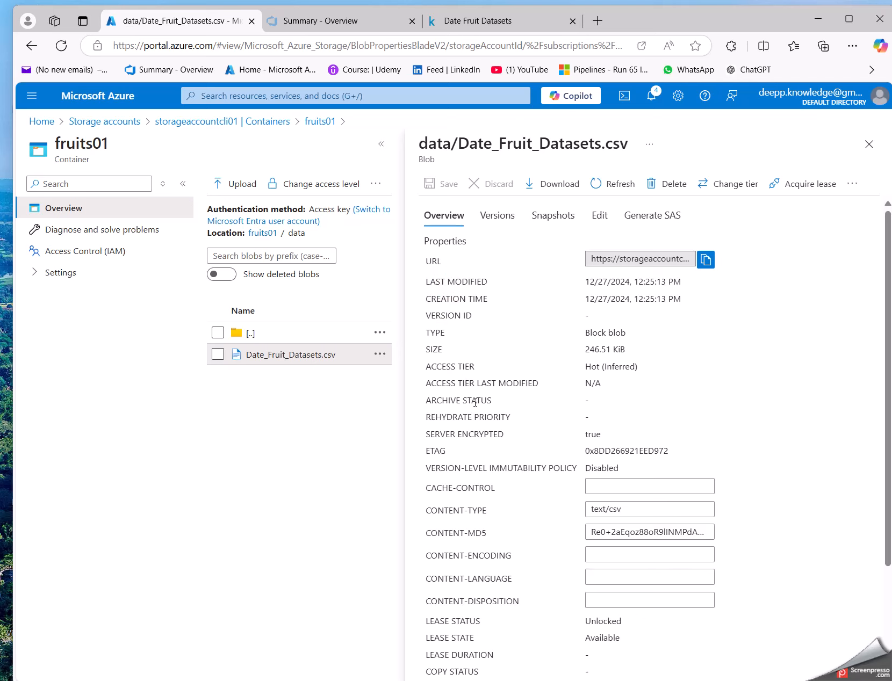
# Check the blob's versions and preview its CSV contents as a table in the widened blob view
pyautogui.click(497, 216)
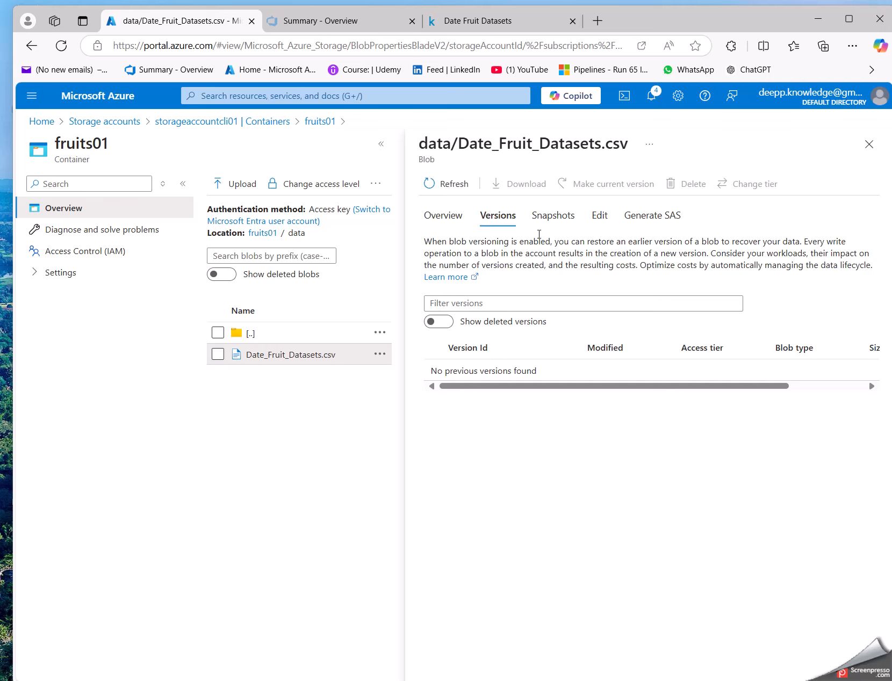
pyautogui.click(603, 212)
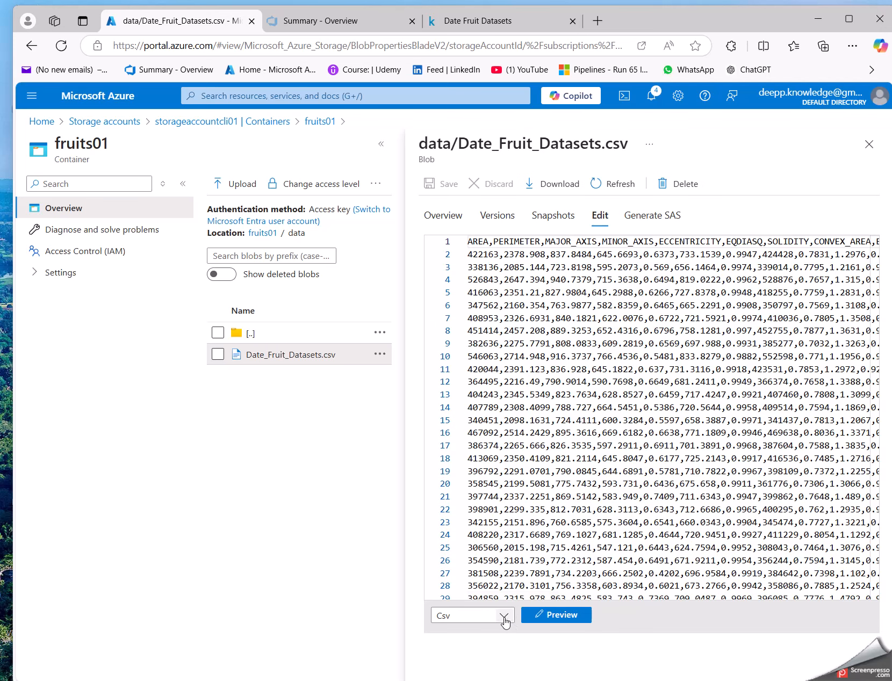
pyautogui.click(504, 617)
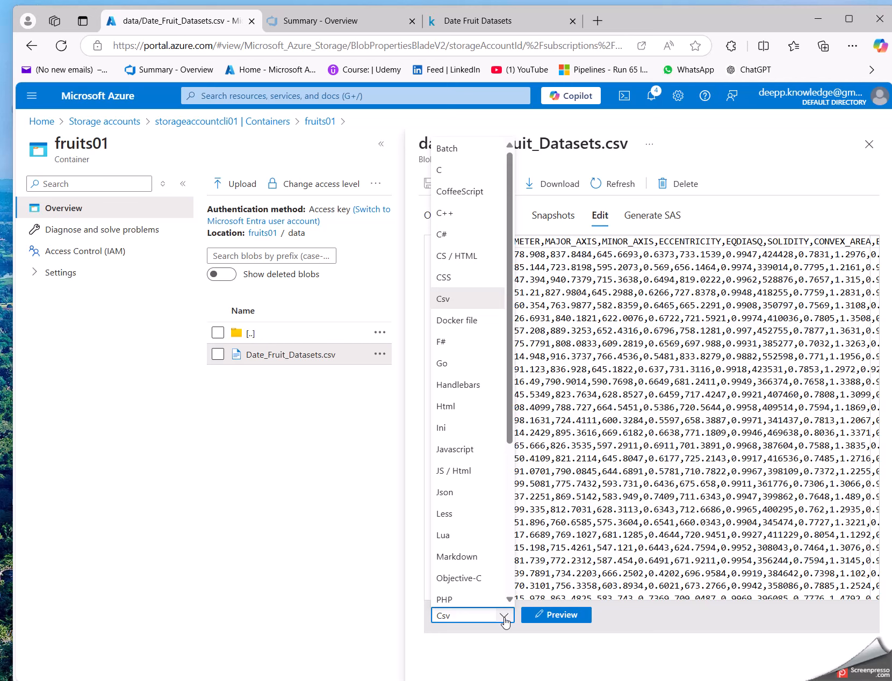
pyautogui.click(504, 618)
pyautogui.click(562, 616)
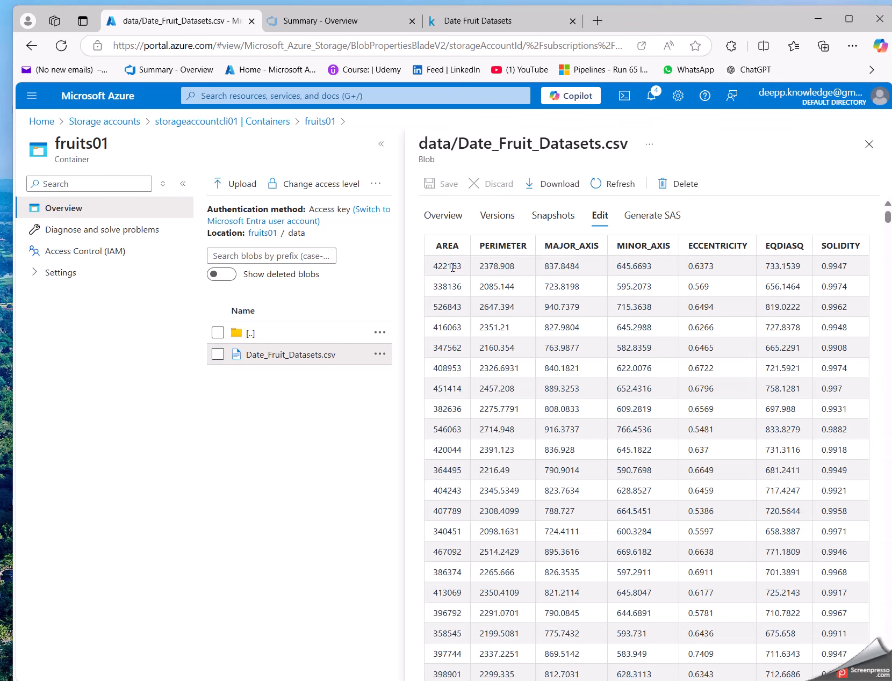
pyautogui.click(381, 145)
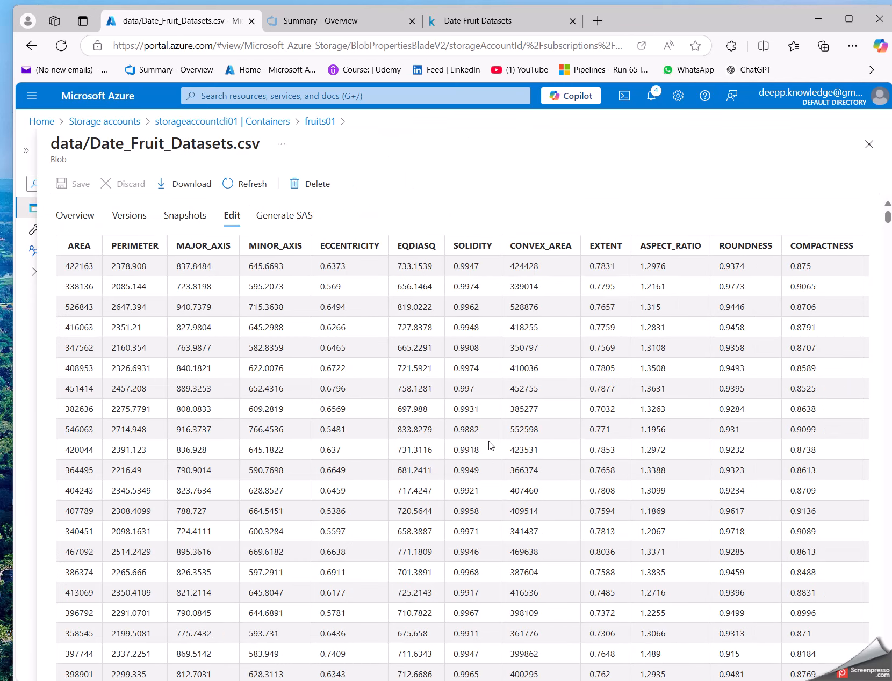
# Review the remaining rows of the Date_Fruit_Datasets.csv preview and check the Kaggle Date Fruit Datasets page they come from
pyautogui.scroll(-15, 563, 364)
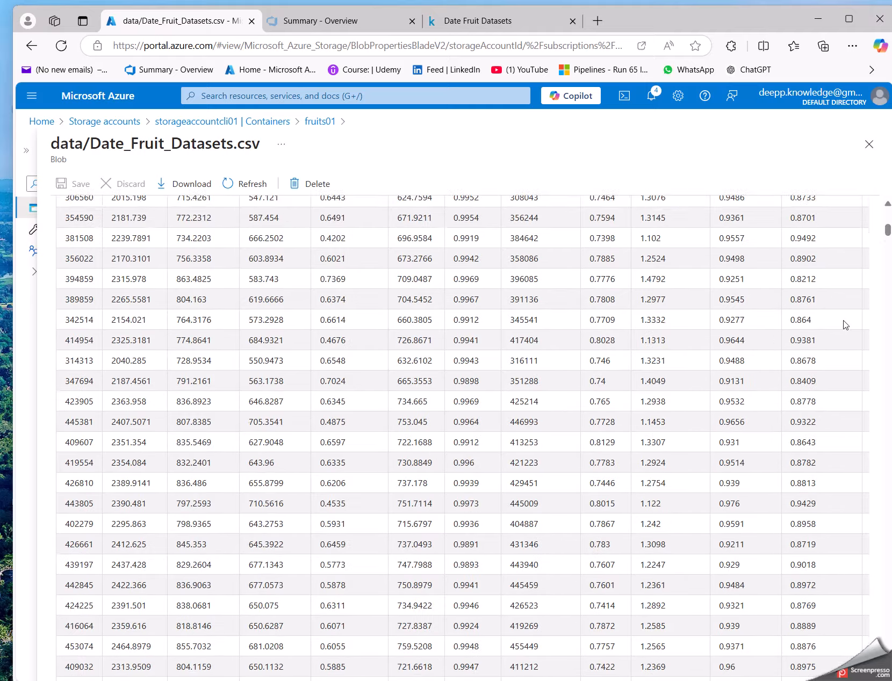
pyautogui.moveTo(888, 243); pyautogui.dragTo(887, 666)
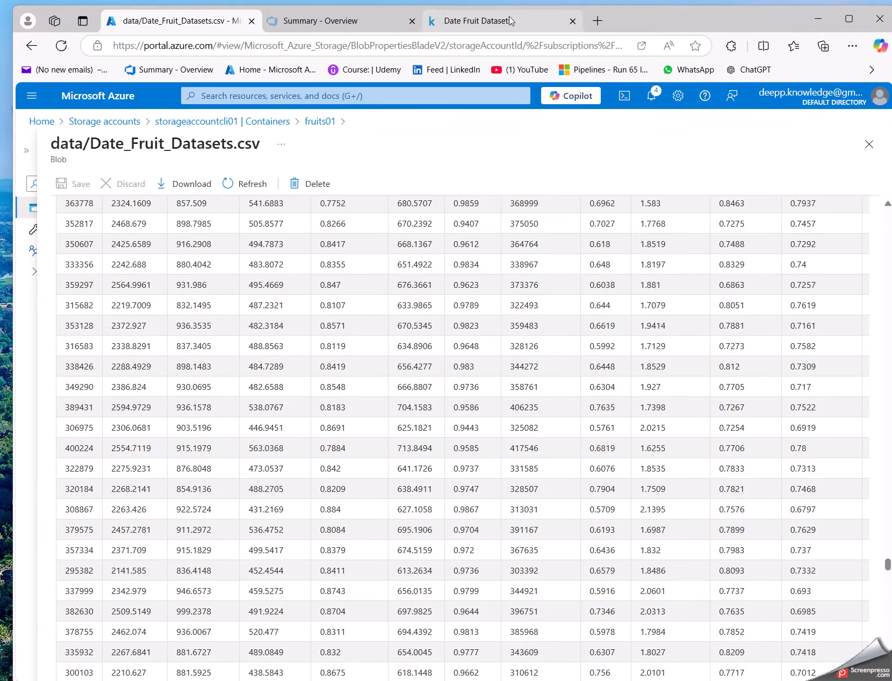
pyautogui.click(509, 19)
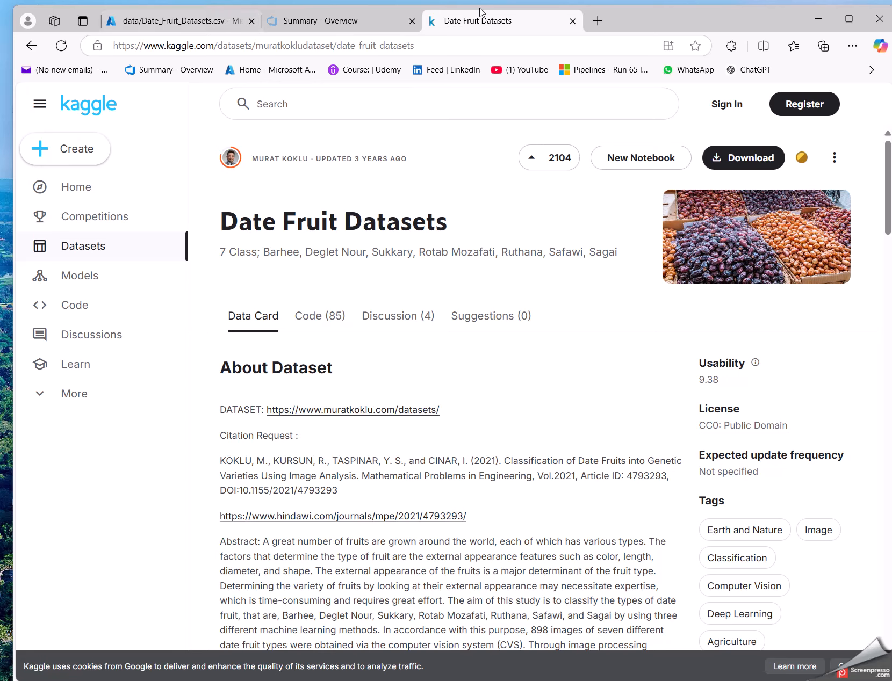
pyautogui.click(146, 16)
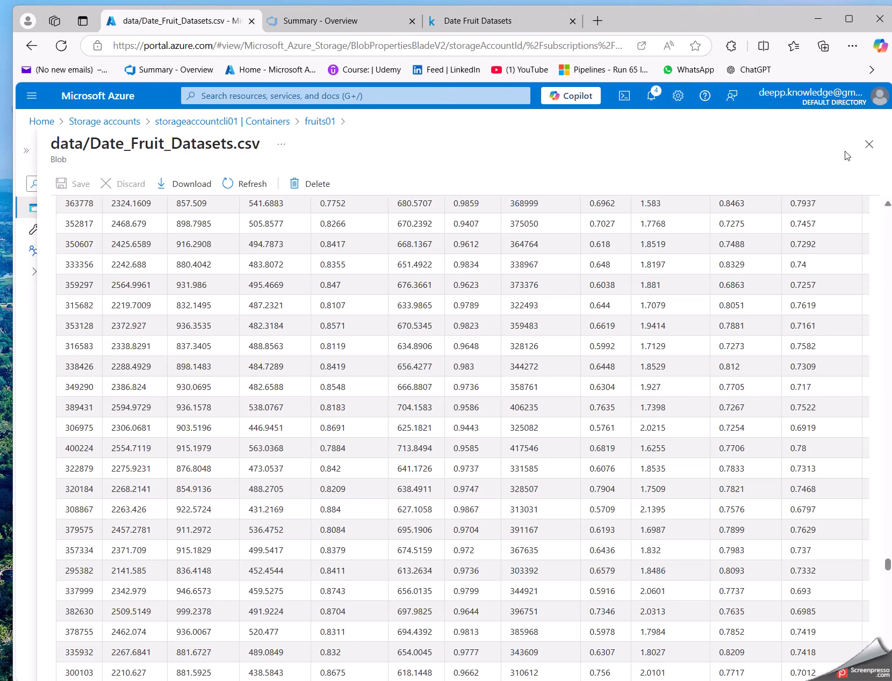
# Close the Date_Fruit_Datasets.csv blob and return to the container list of the storageaccountcli01 storage account
pyautogui.click(866, 142)
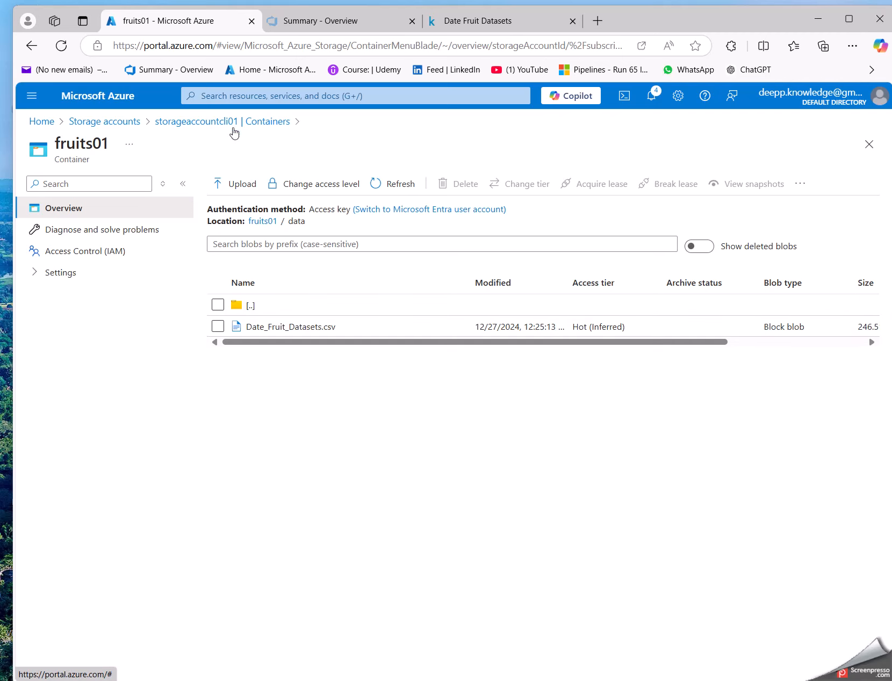
pyautogui.click(205, 123)
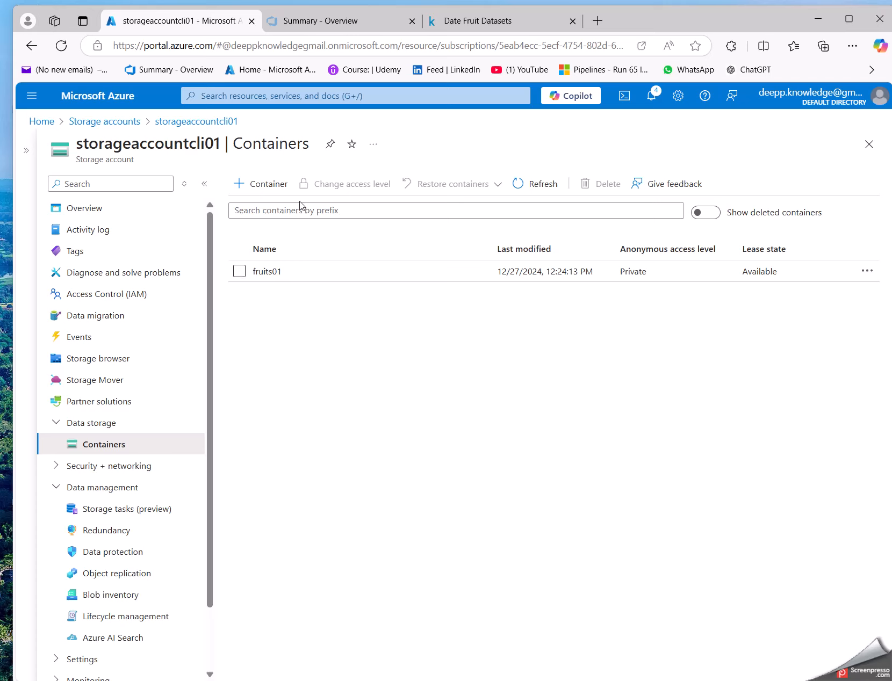
pyautogui.doubleClick(280, 142)
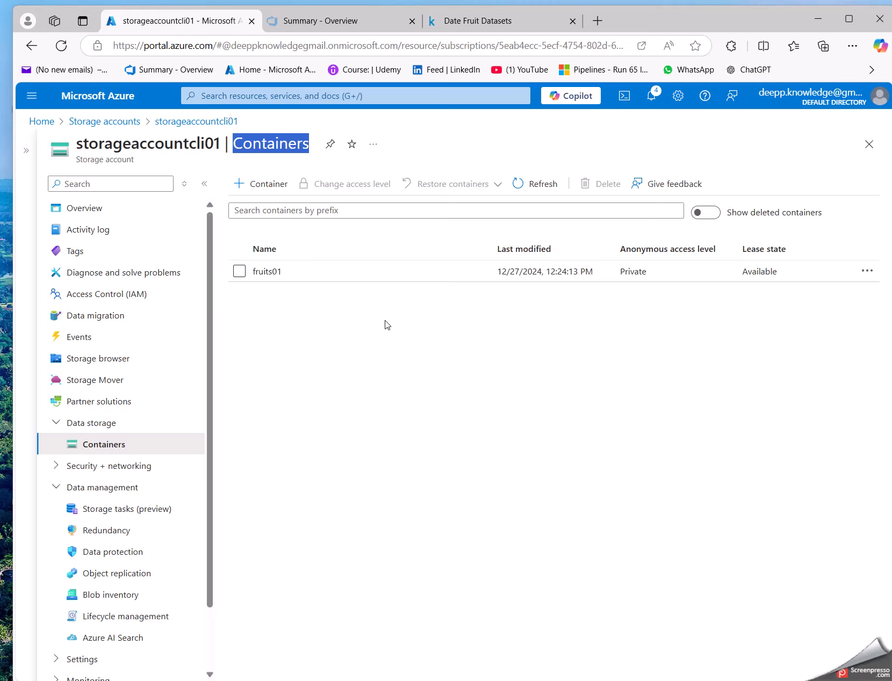
# Switch to the demo project in Azure DevOps and open the demo-CI-AZURE-ML pipeline for editing
pyautogui.click(307, 21)
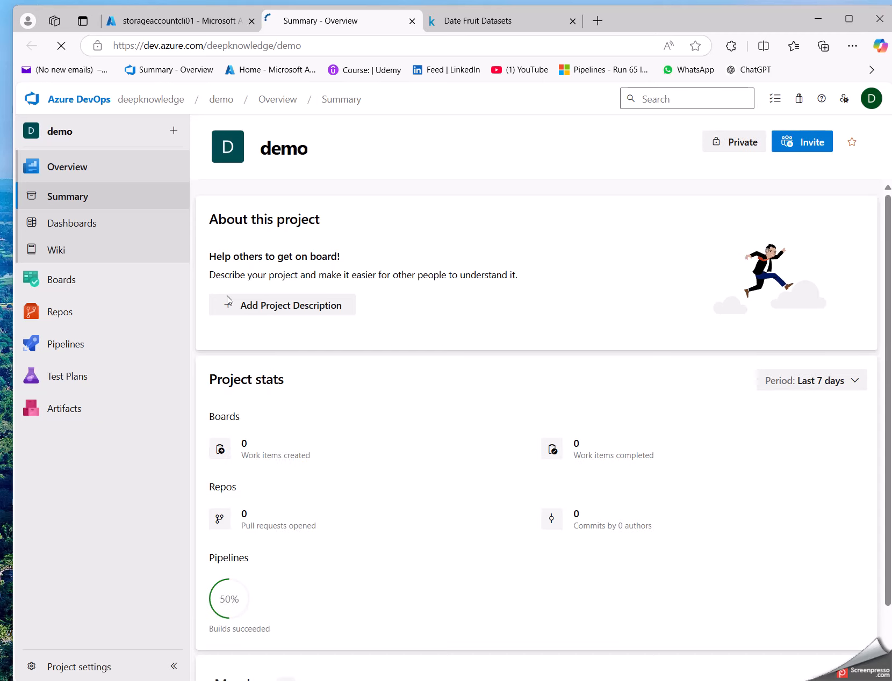
pyautogui.click(59, 353)
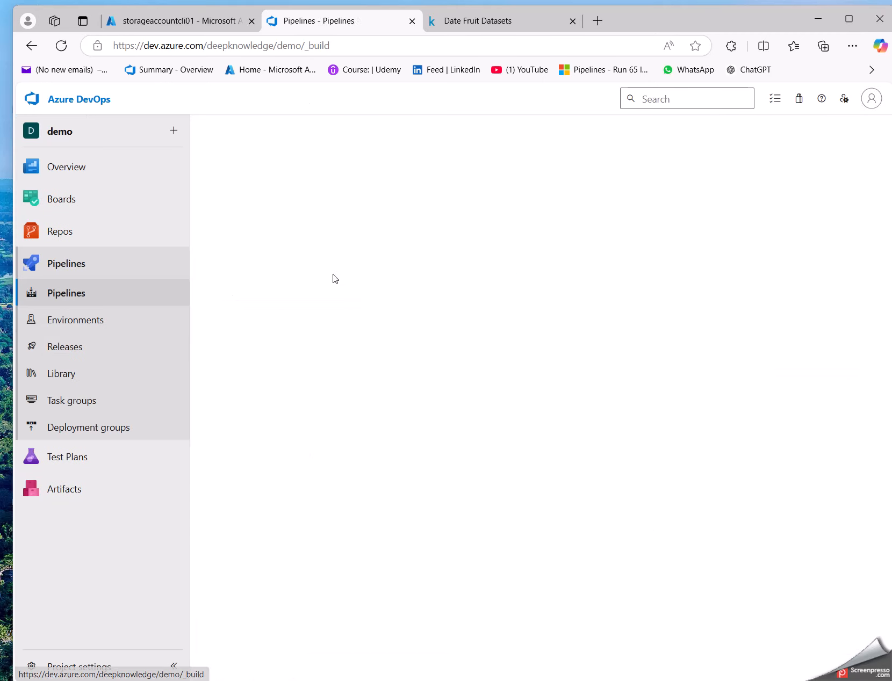
pyautogui.click(368, 285)
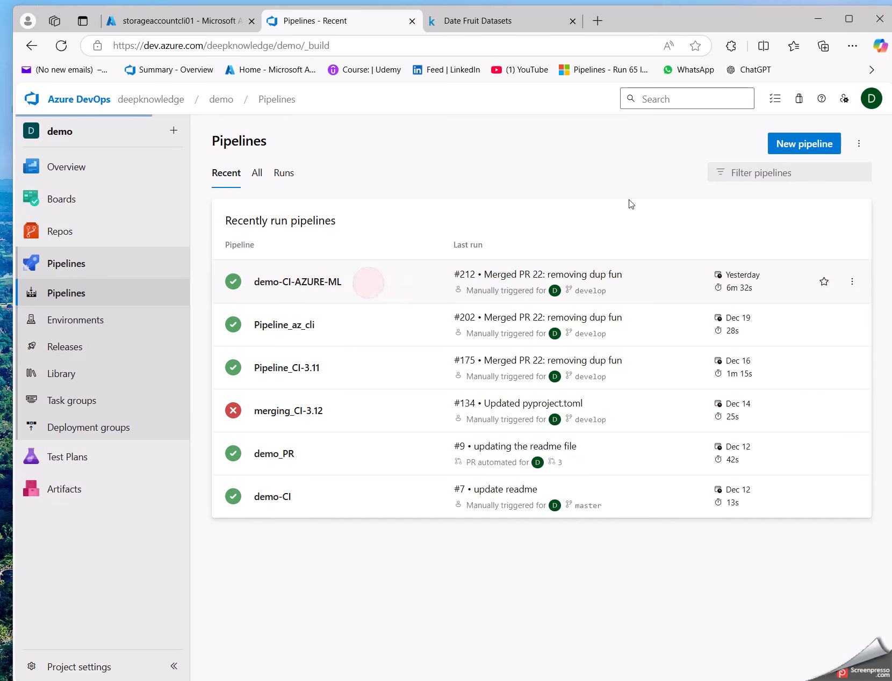
pyautogui.click(741, 146)
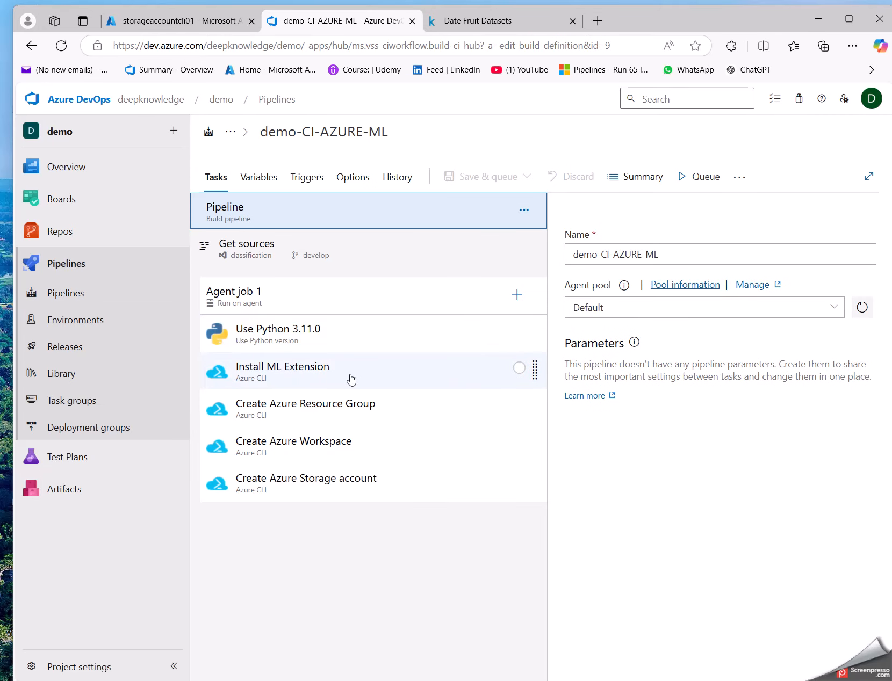
# Review the pipeline's Azure CLI tasks, from Install ML Extension through the inline script of Create Azure Storage account
pyautogui.click(339, 376)
pyautogui.click(337, 411)
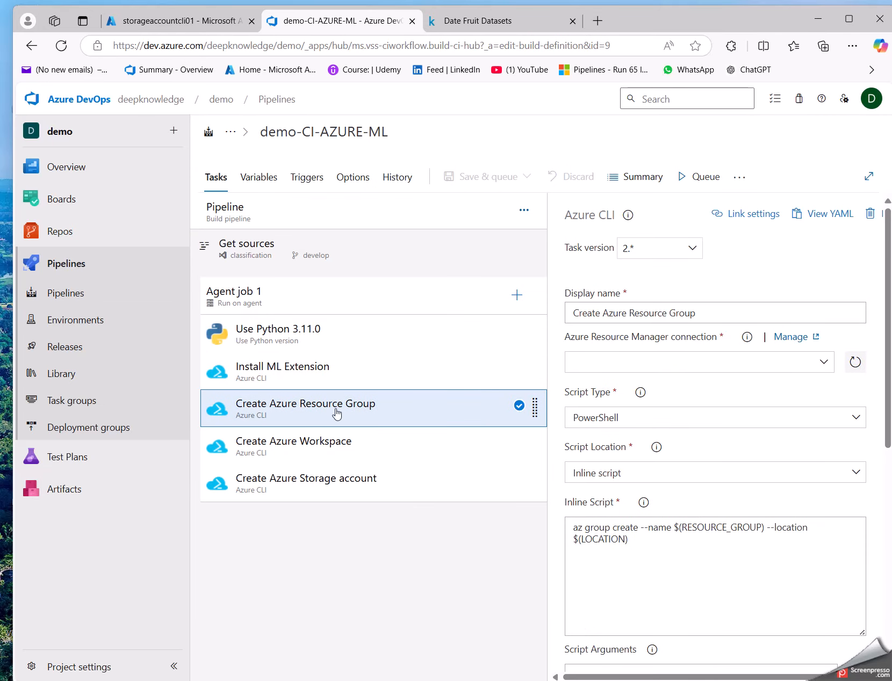
pyautogui.click(381, 445)
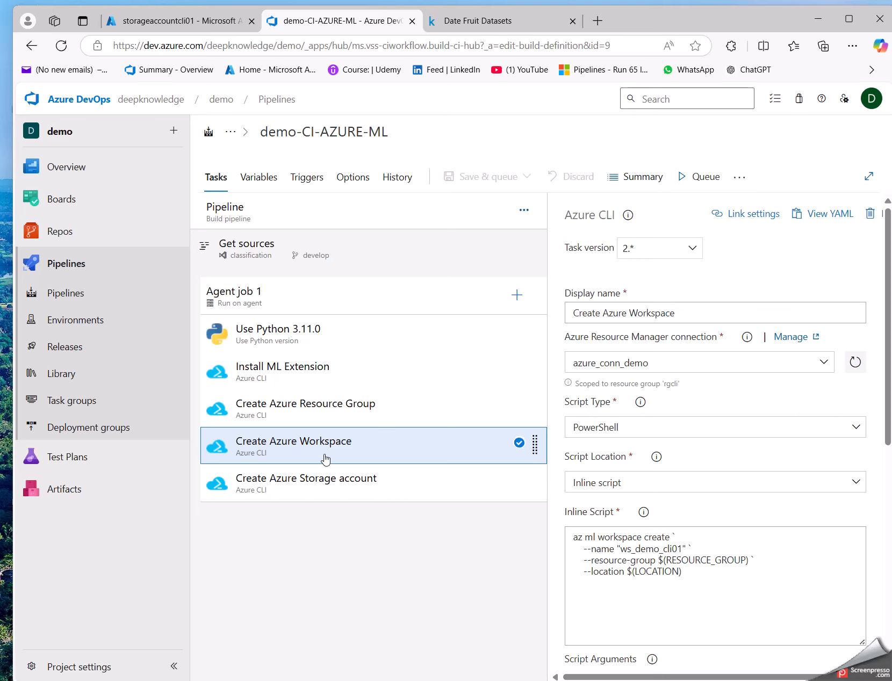
pyautogui.click(351, 477)
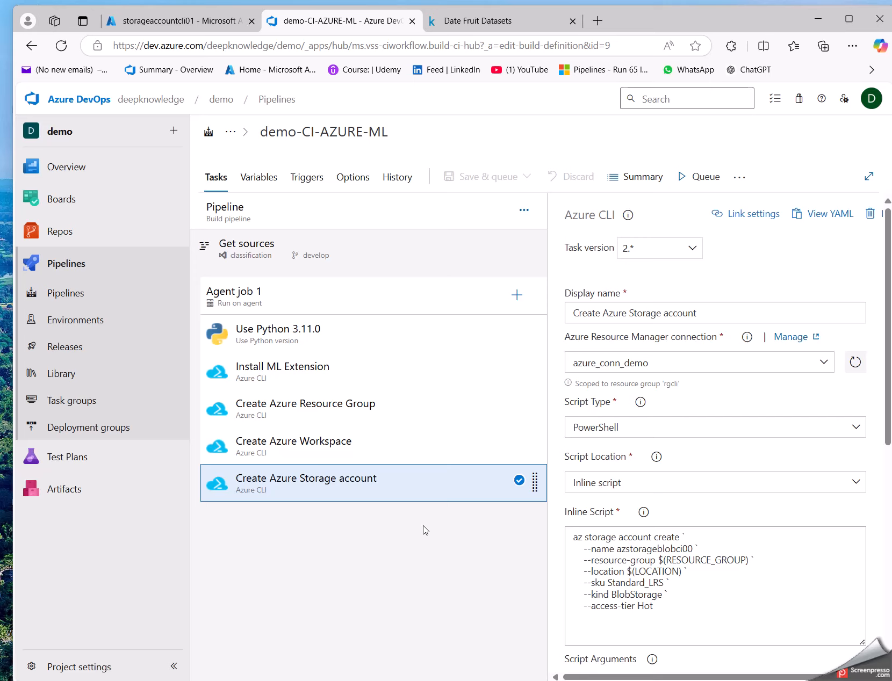
pyautogui.click(672, 615)
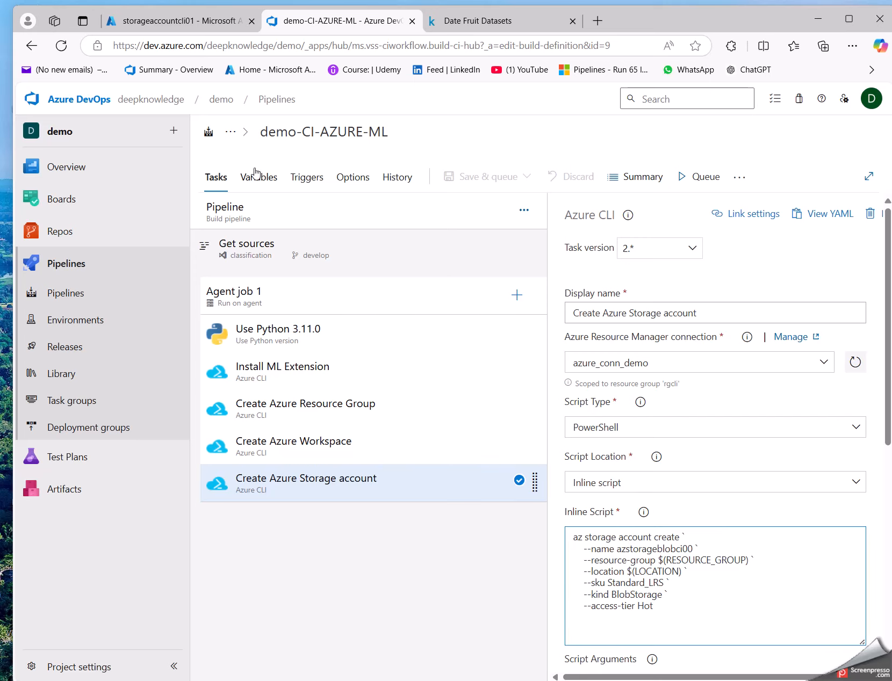